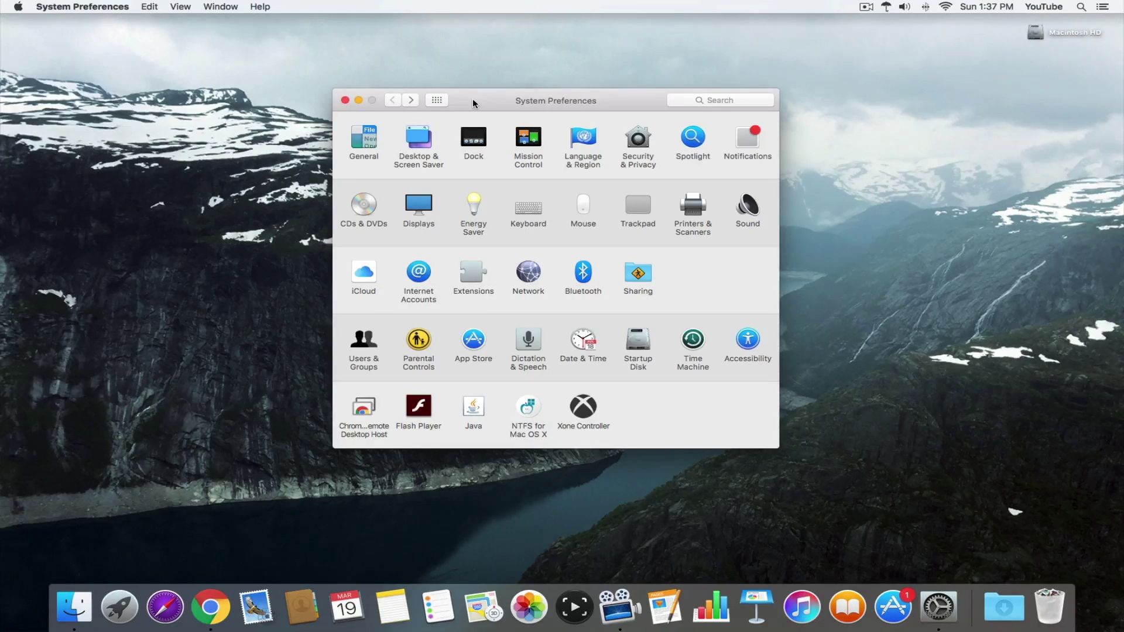
- Open Users & Groups and unlock it with the admin password
left_click(363, 345)
left_click(360, 359)
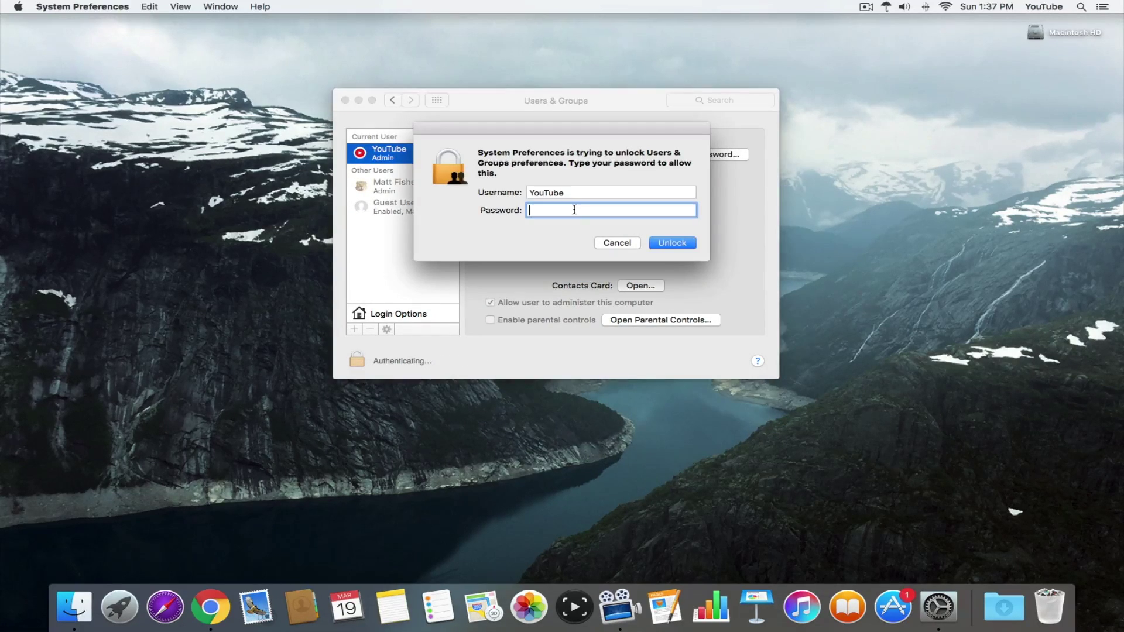
type("••••••")
key("Return")
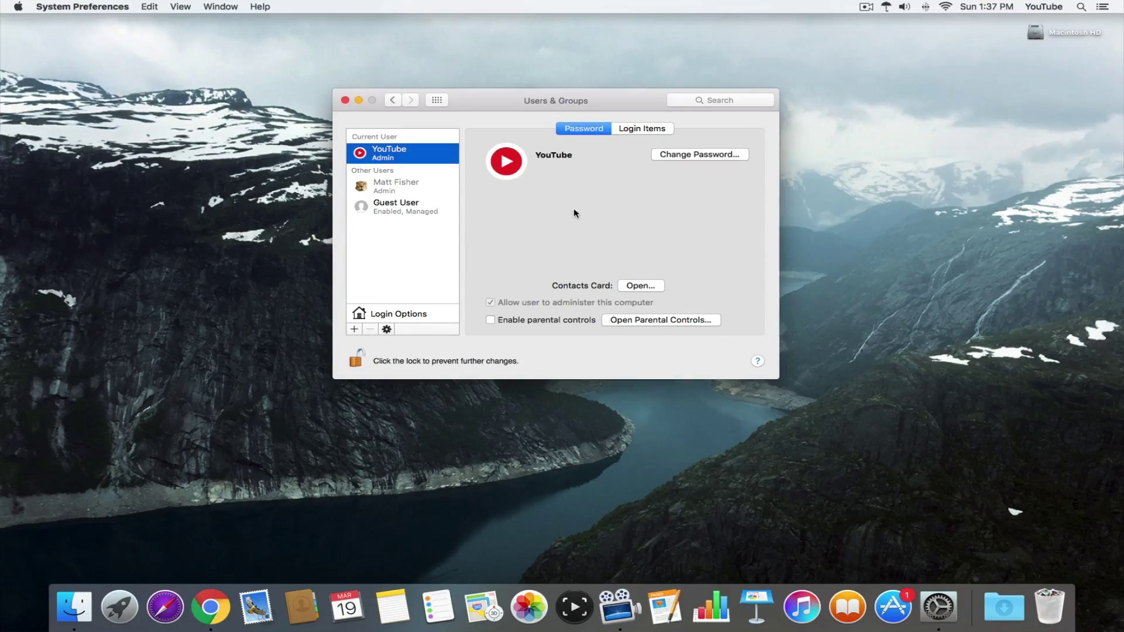
- Uncheck 'Allow guests to log in' for Guest User, relock, and return to Show All
left_click(394, 208)
left_click(506, 188)
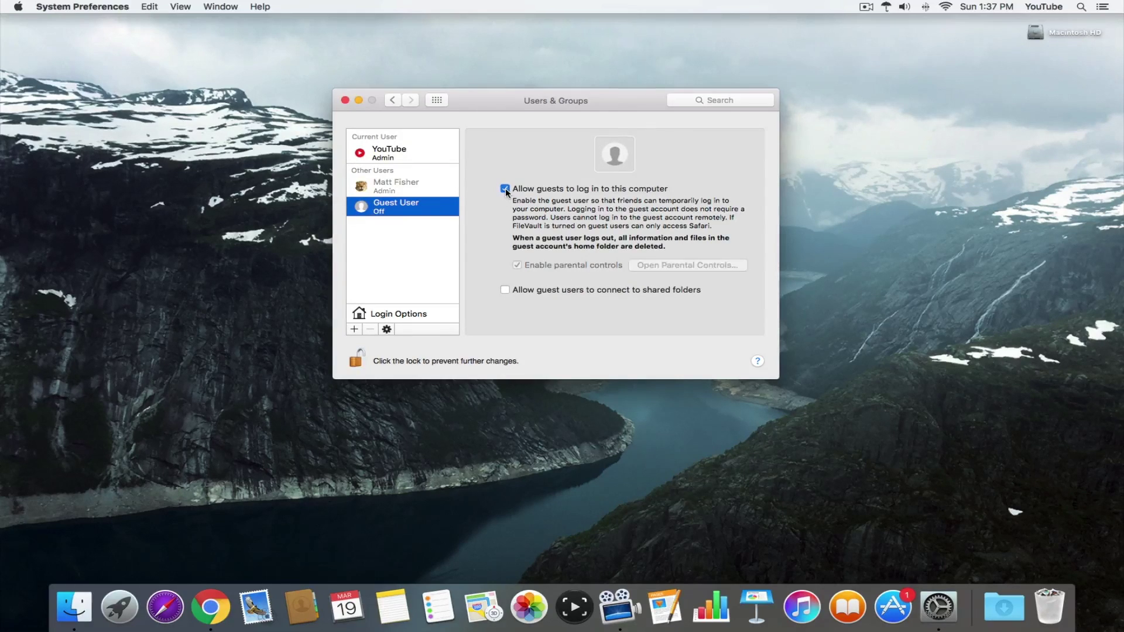
left_click(356, 359)
left_click(398, 101)
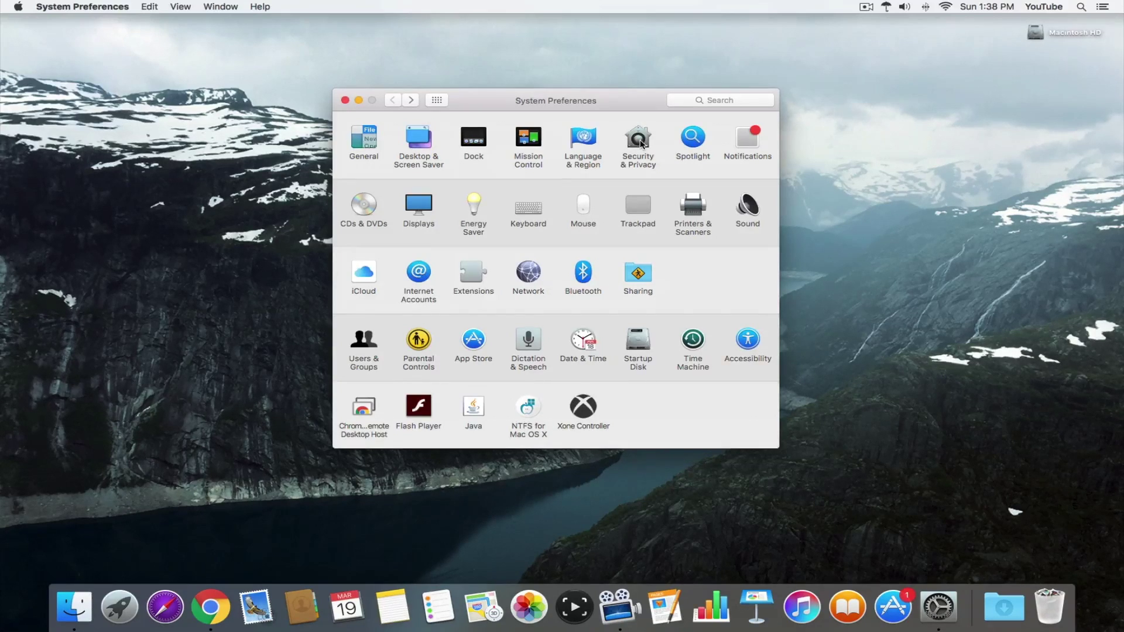
- Open Security & Privacy and unlock it with the admin password
left_click(642, 144)
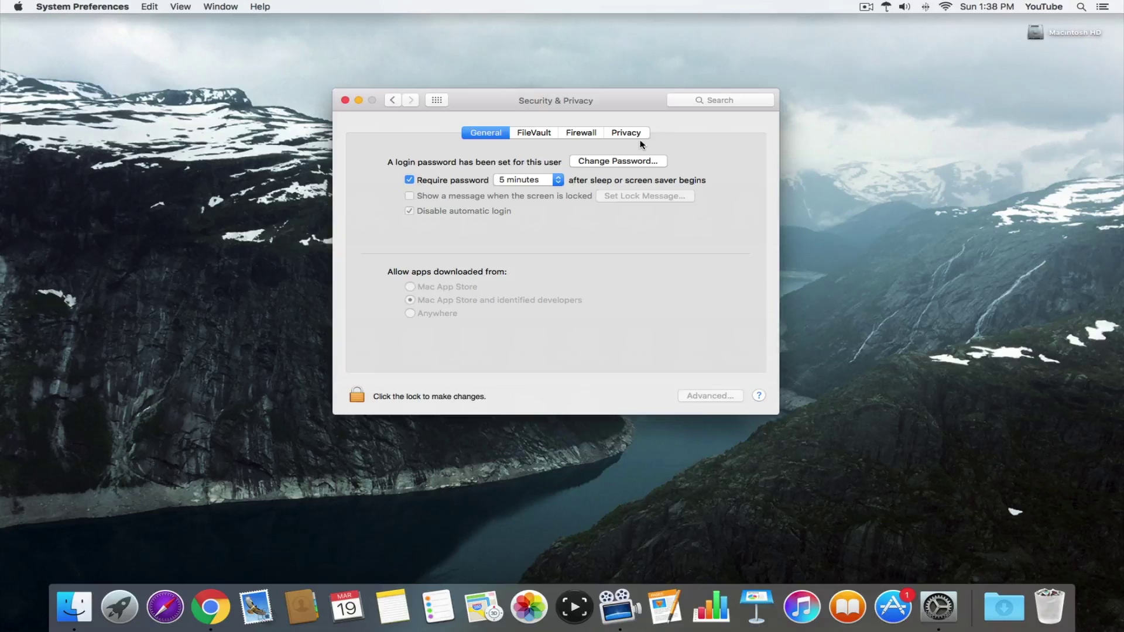
left_click(361, 396)
left_click(547, 211)
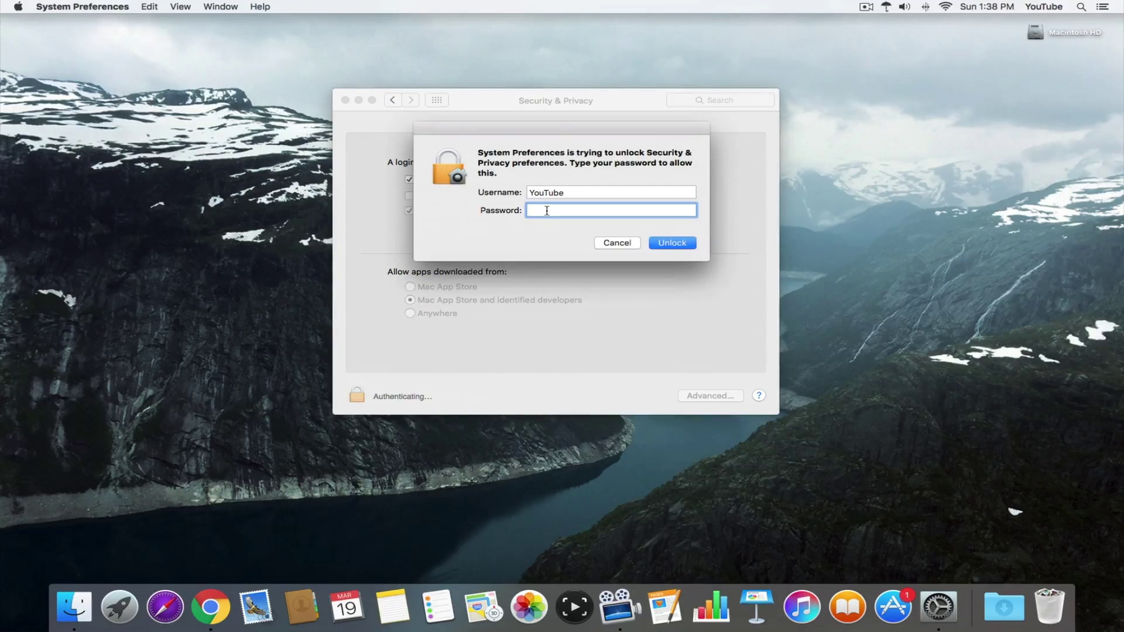
type("********")
key("Return")
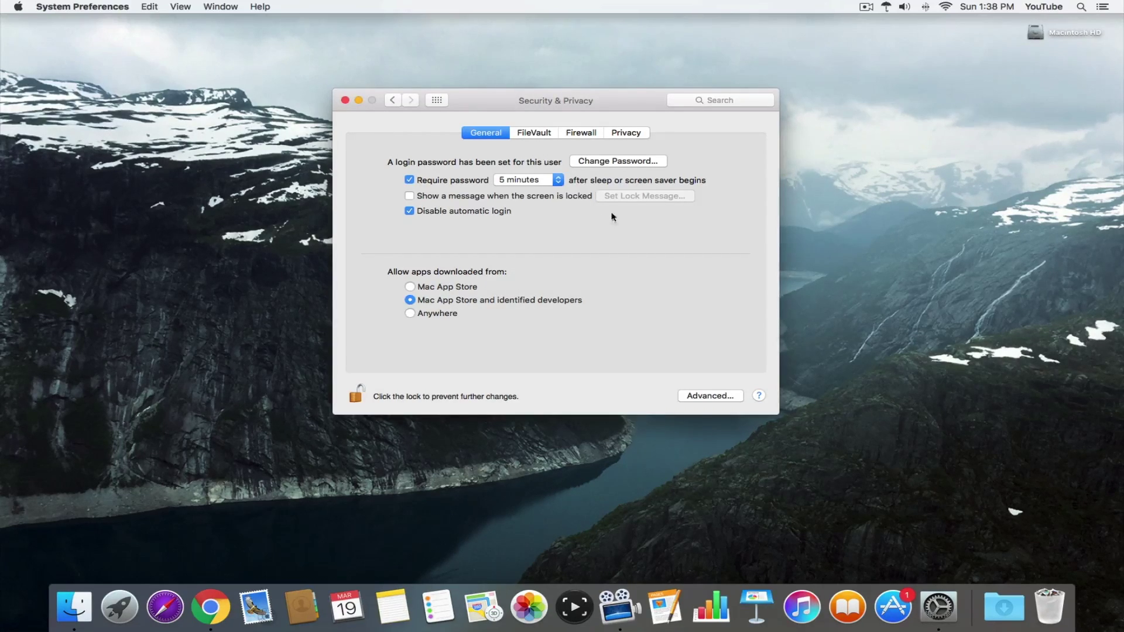
- Require the password 'immediately' after sleep or screen saver, then view the FileVault tab
left_click(558, 182)
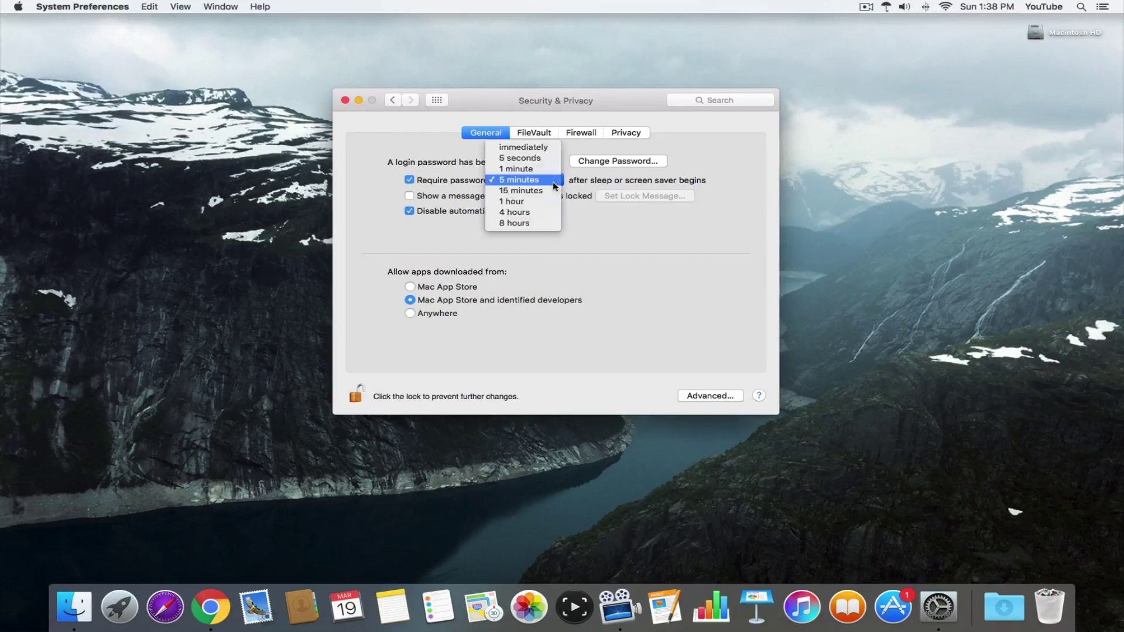
left_click(539, 147)
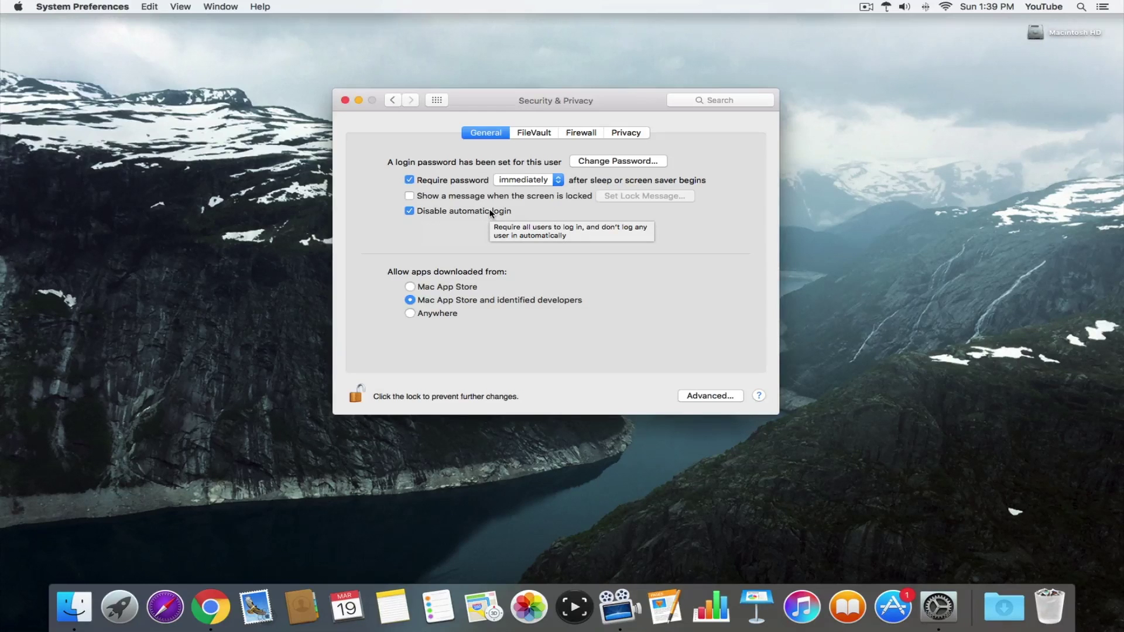
left_click(524, 133)
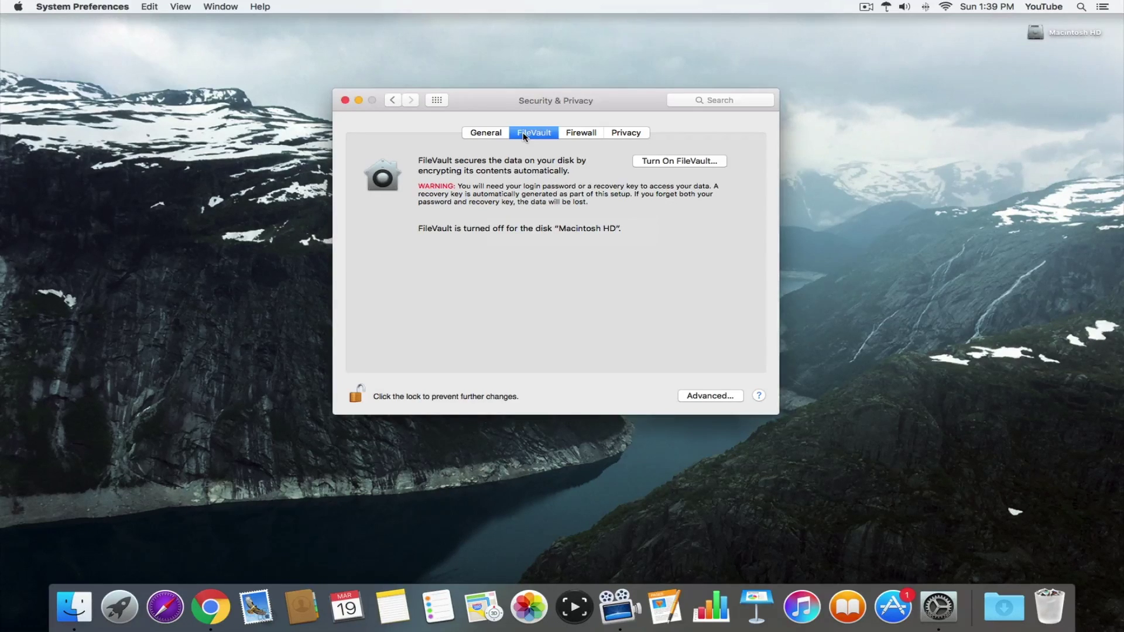
- Start turning on FileVault disk encryption with Turn On FileVault…
left_click(664, 163)
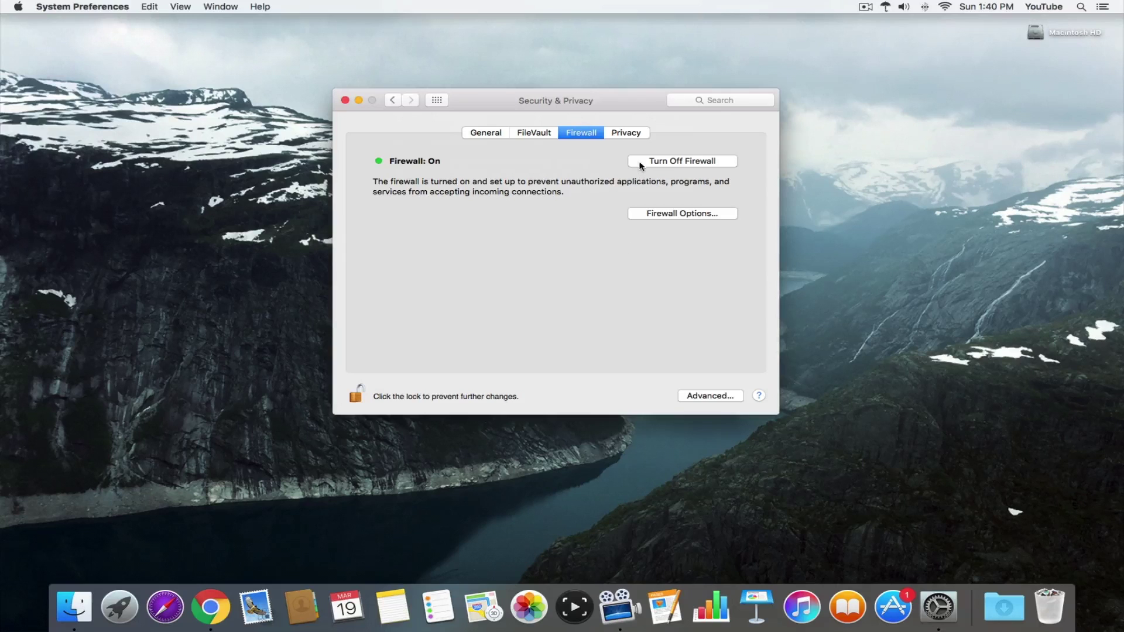
- Switch to the Privacy tab to review the Location Services app list
left_click(626, 134)
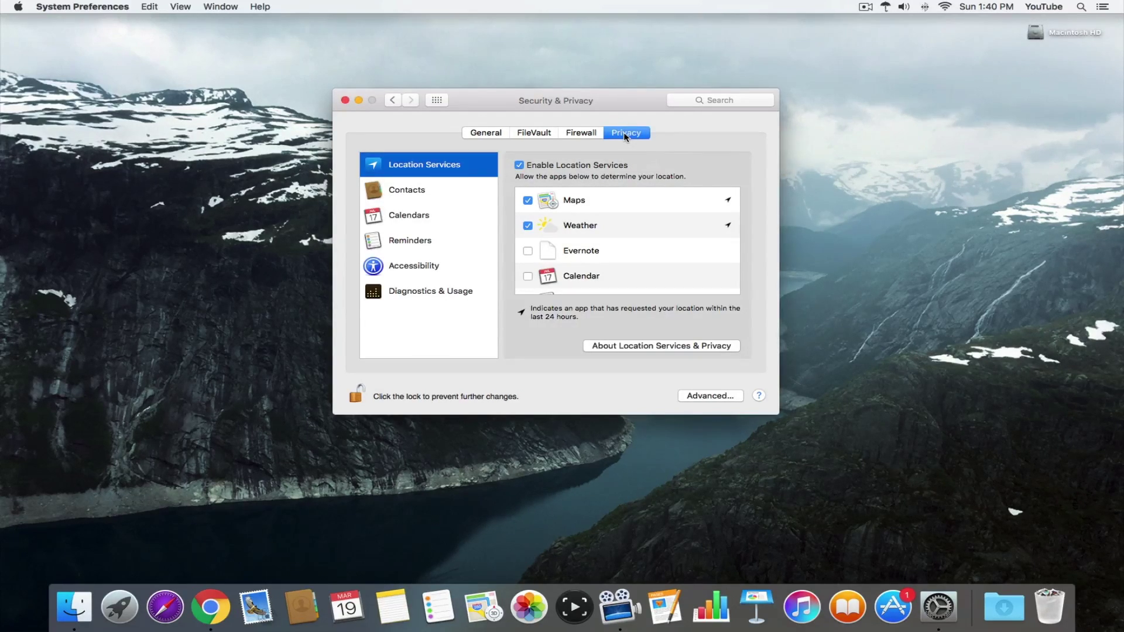
- In System Services location details, uncheck Safari & Spotlight Suggestions and confirm with Done
scroll(629, 225, "down", 3)
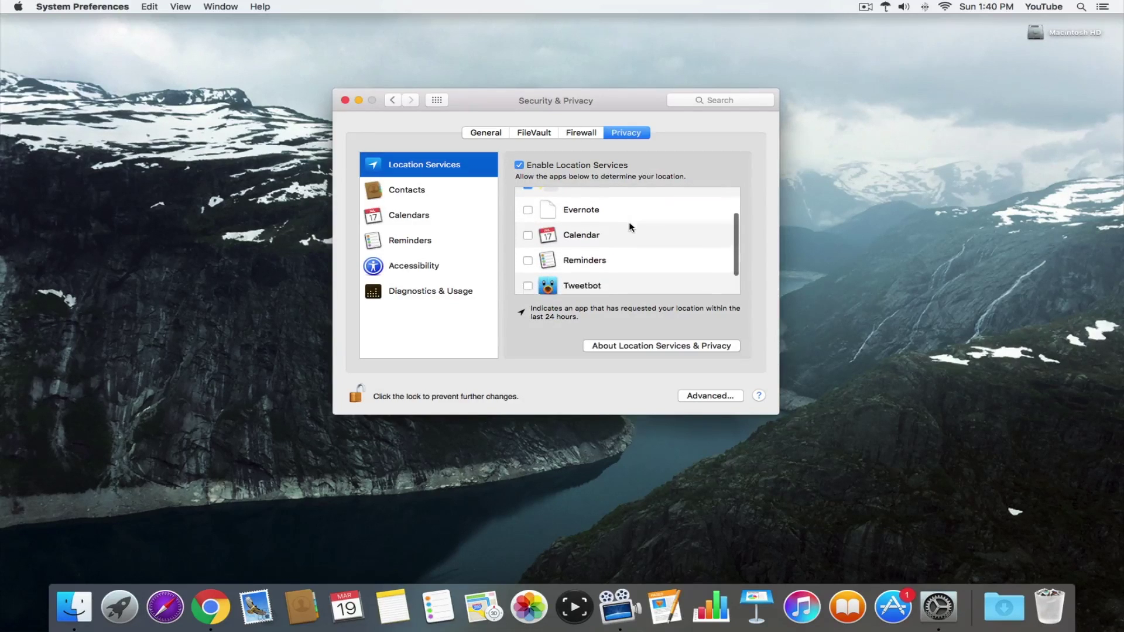
scroll(629, 227, "down", 1)
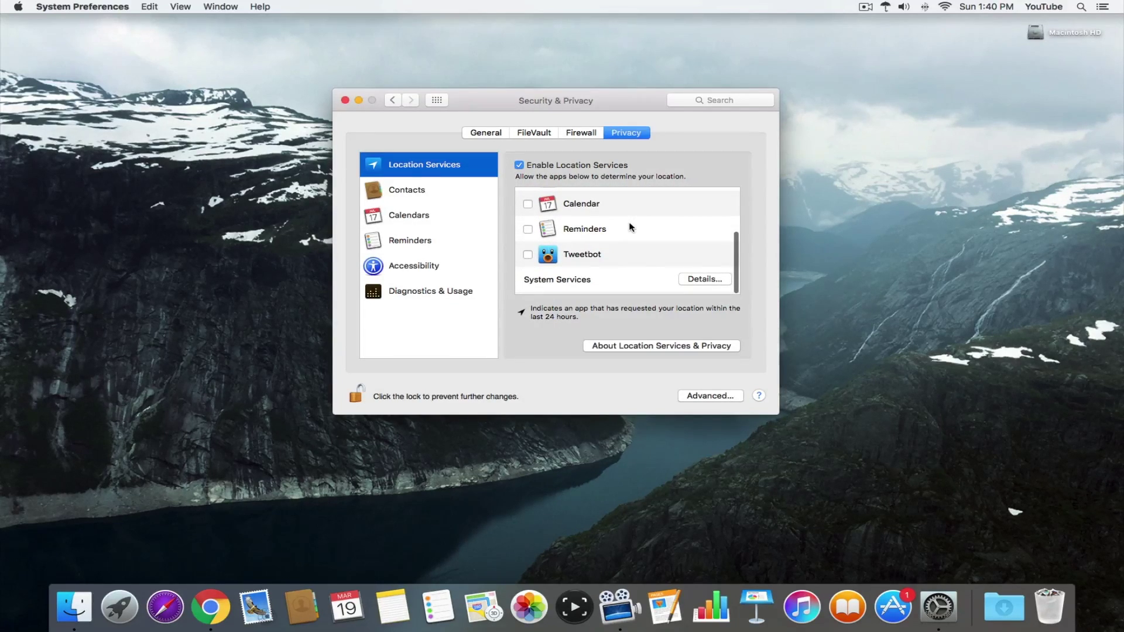
scroll(630, 227, "up", 3)
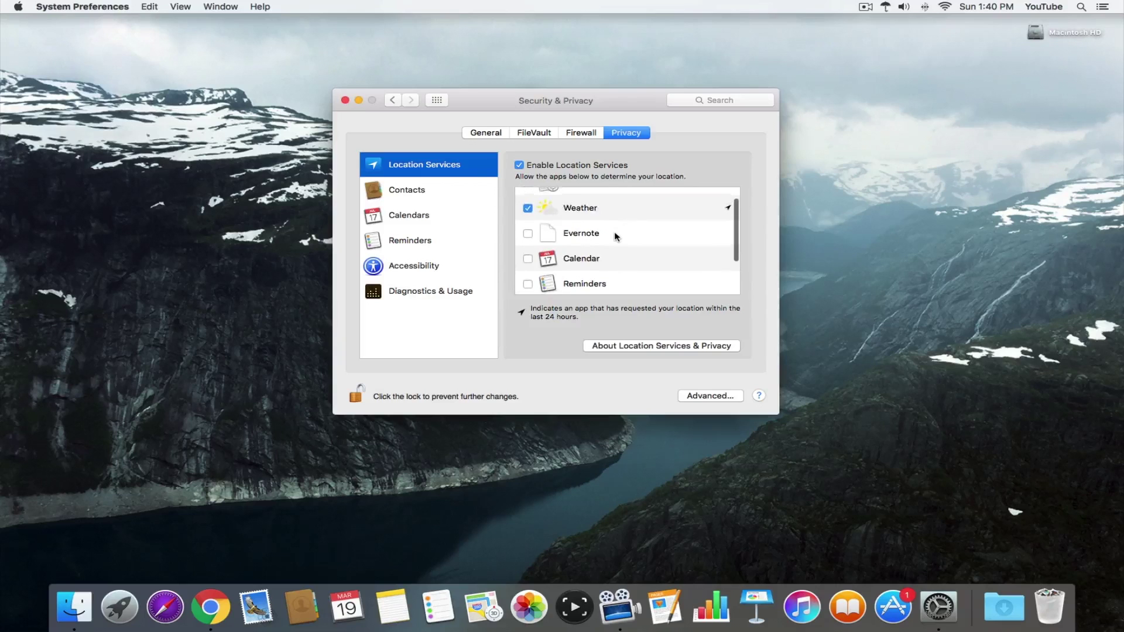
left_click(618, 236)
scroll(620, 233, "up", 1)
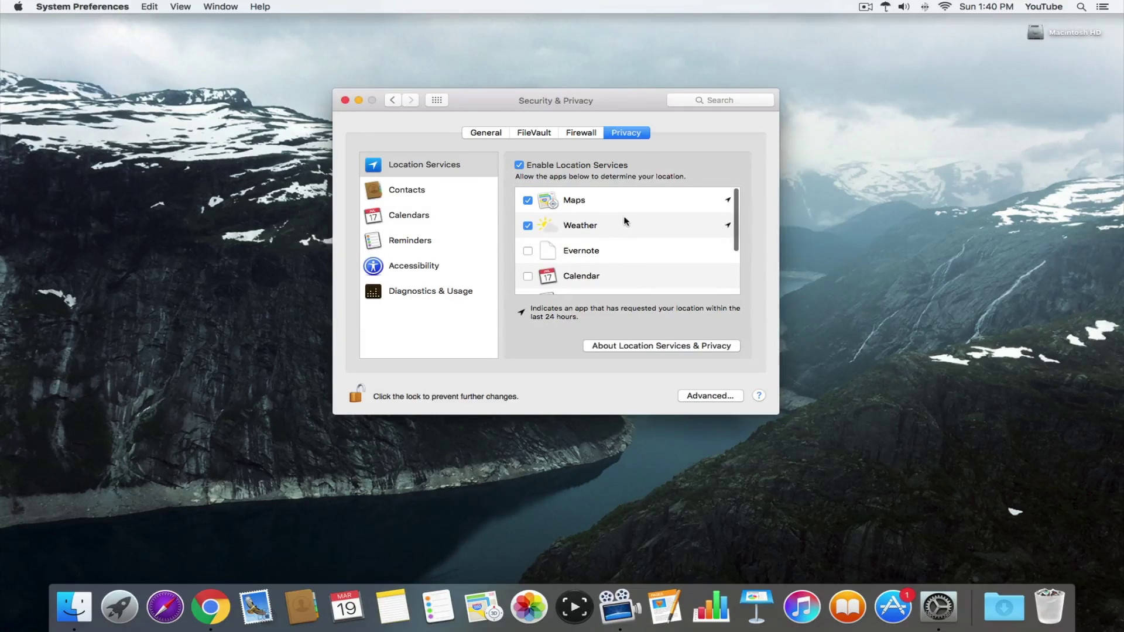
scroll(648, 251, "down", 3)
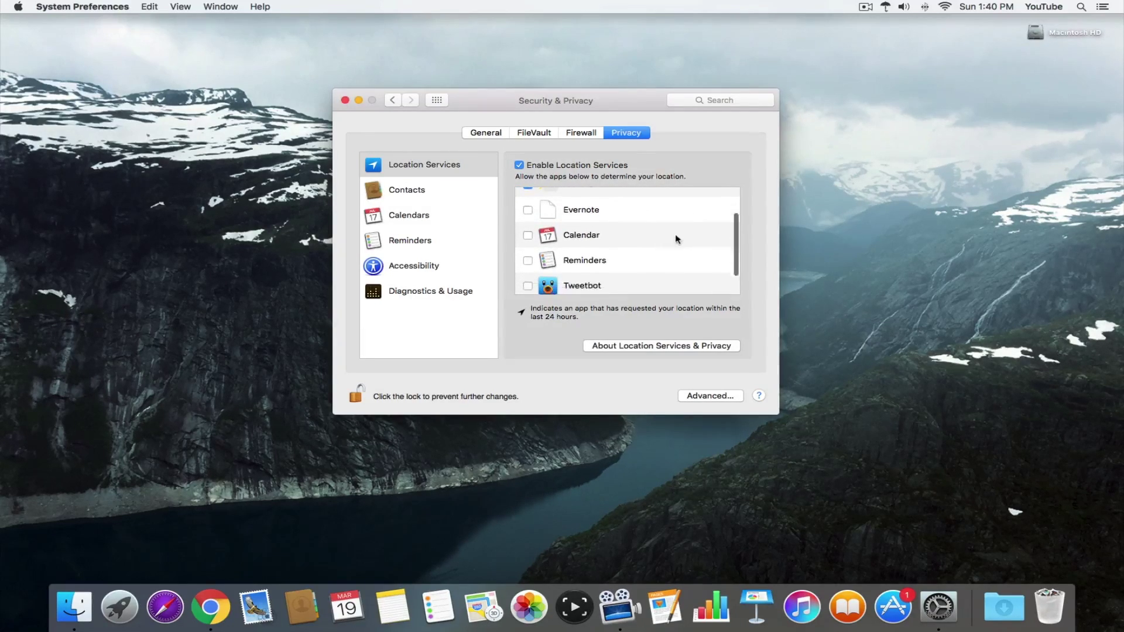
scroll(677, 239, "down", 2)
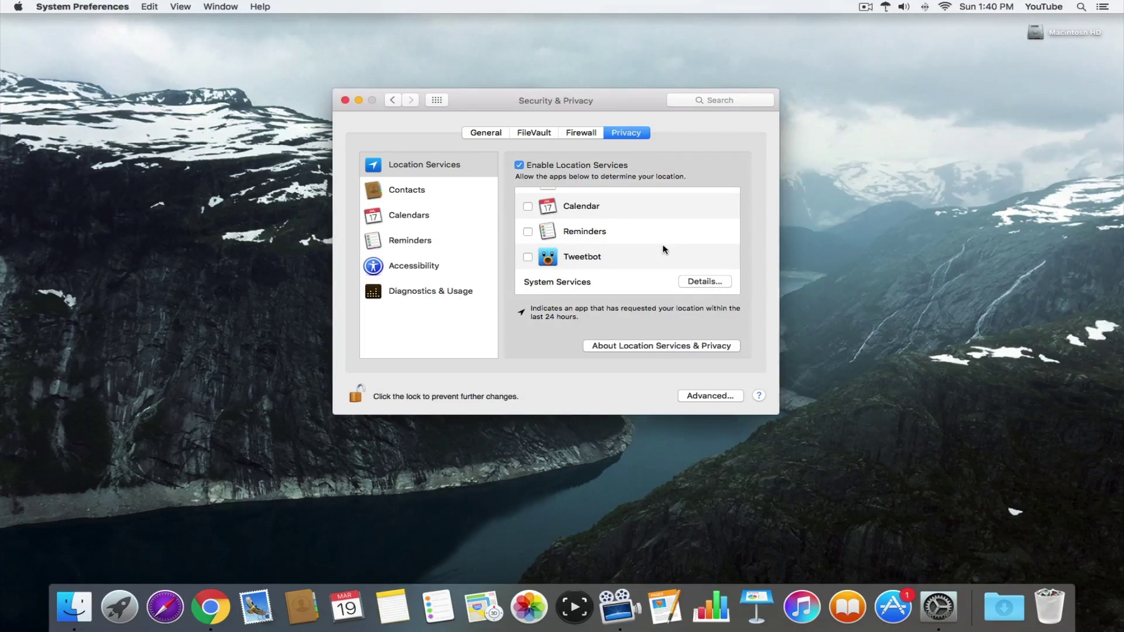
scroll(672, 243, "up", 2)
scroll(683, 248, "down", 2)
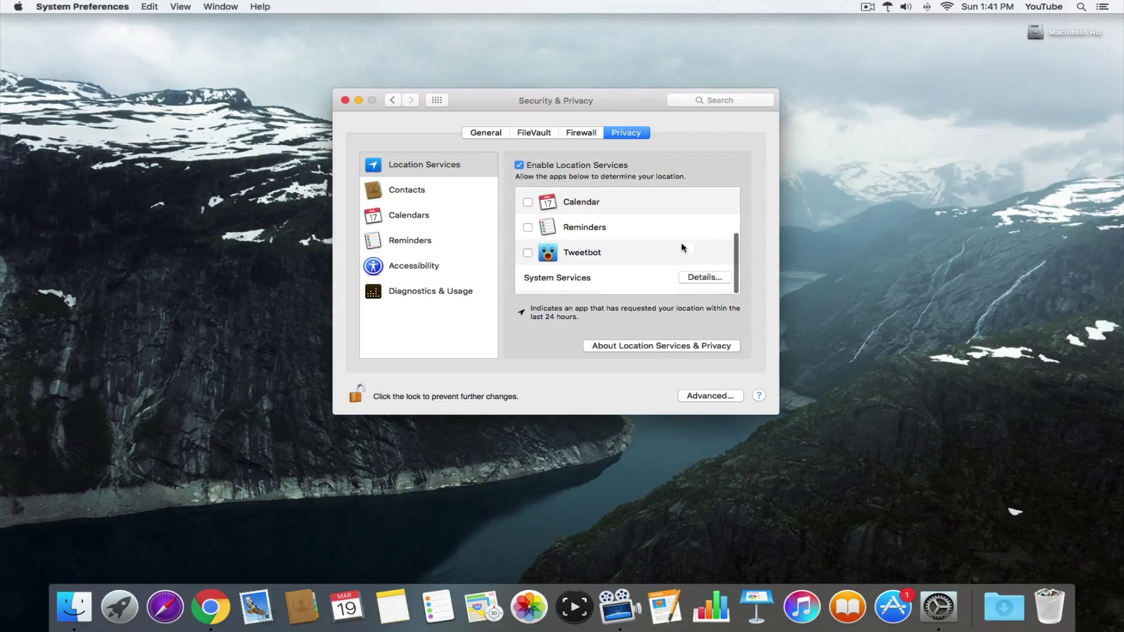
left_click(712, 286)
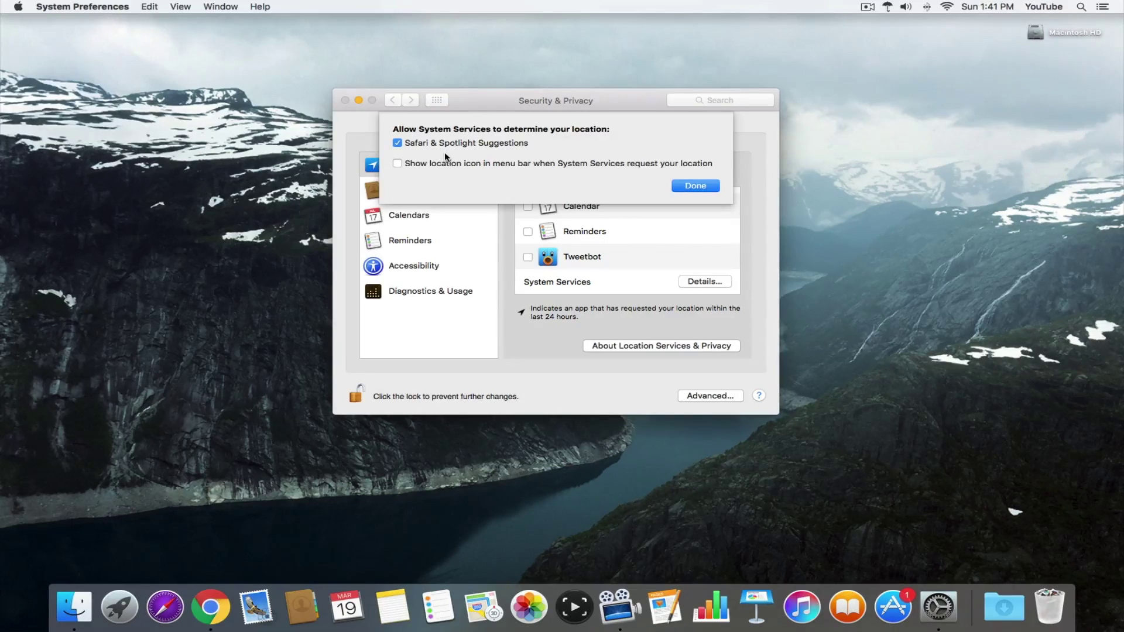
left_click(397, 144)
left_click(685, 186)
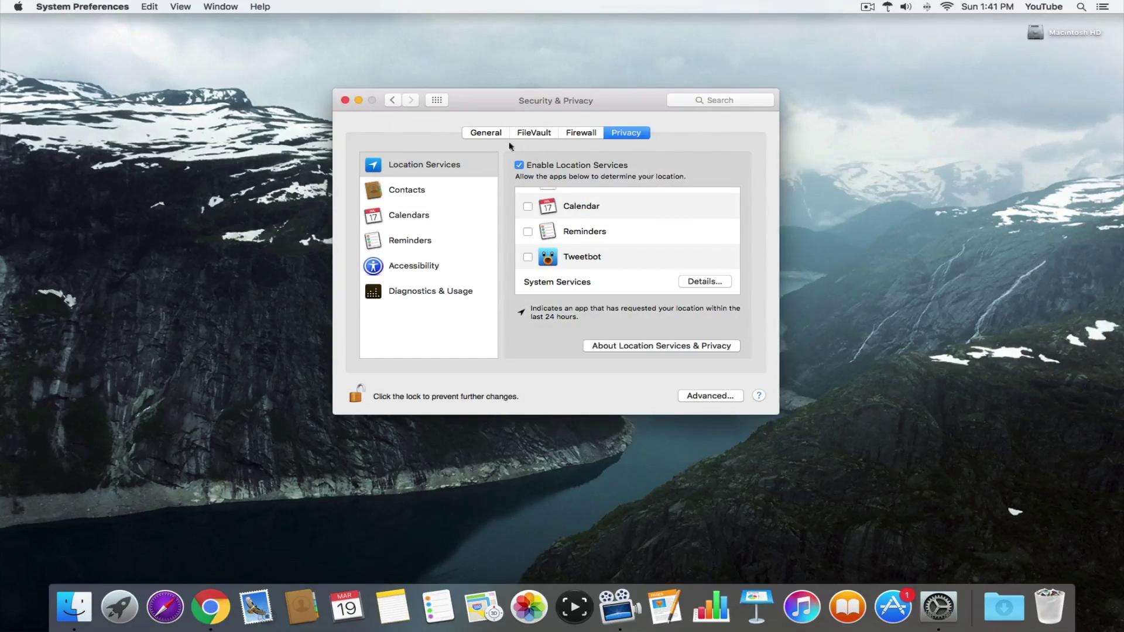
- Lock the General security settings, return to Show All, and minimize the window
left_click(480, 134)
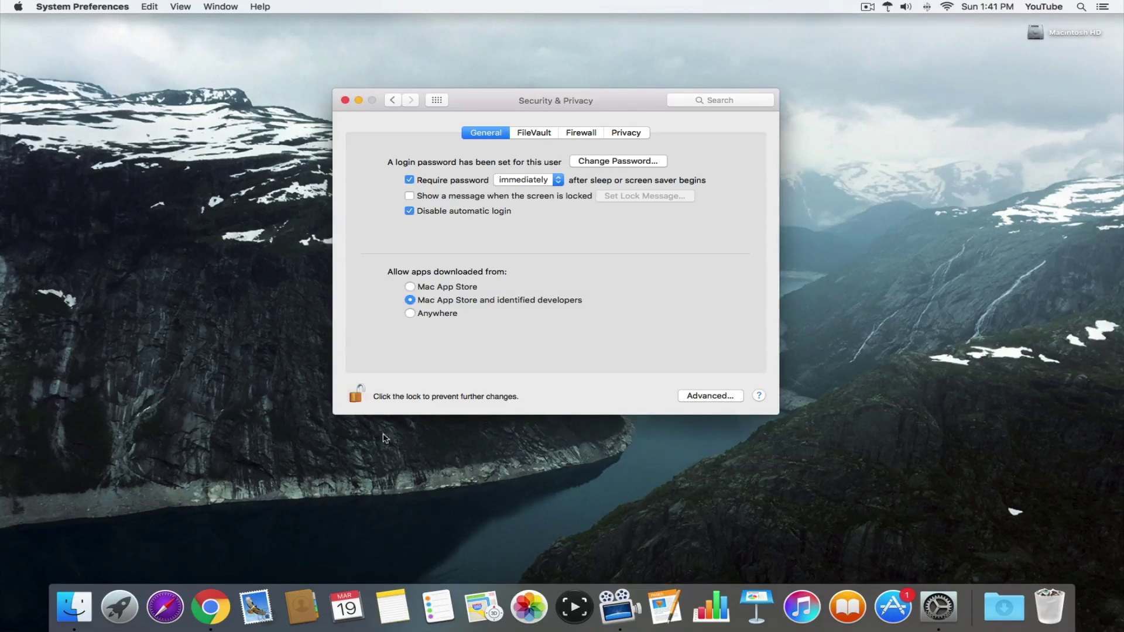
left_click(356, 395)
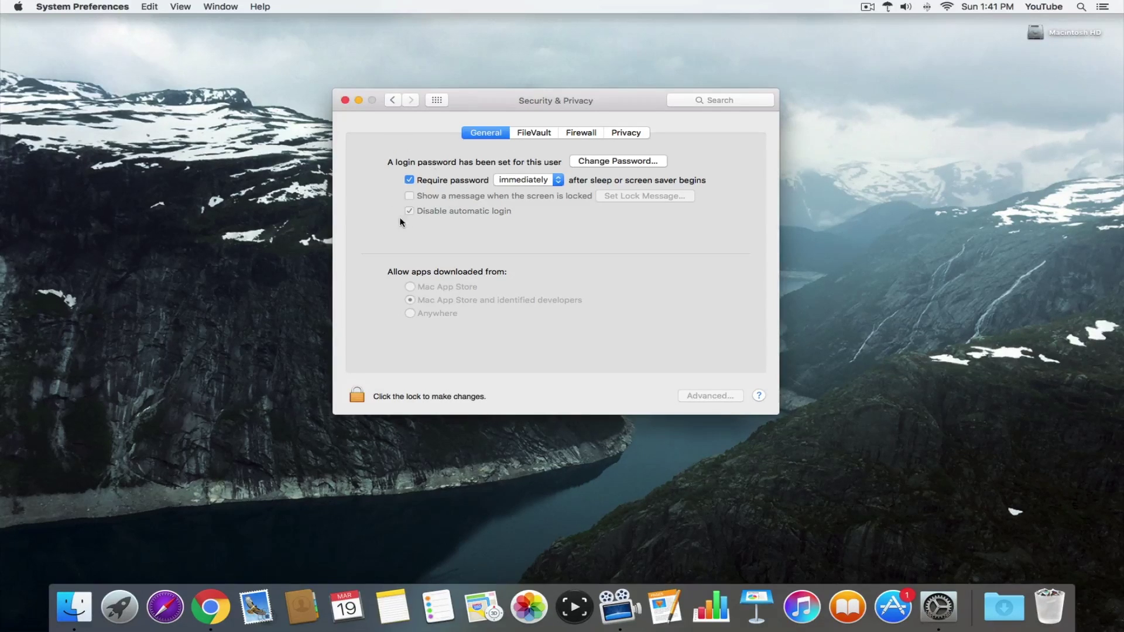
left_click(394, 101)
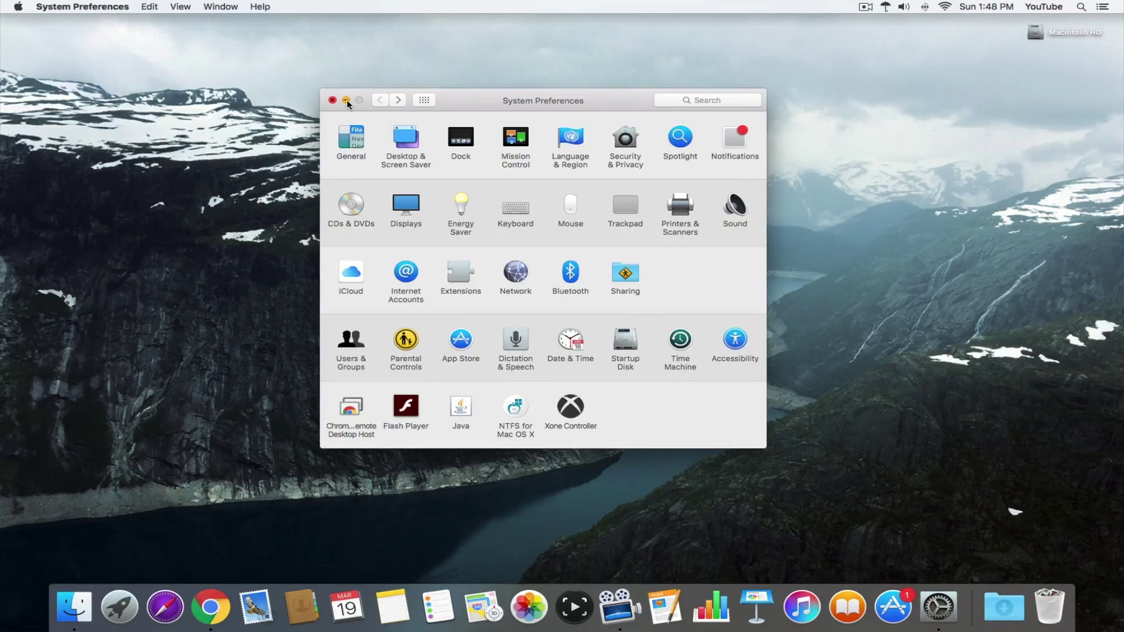
left_click(347, 101)
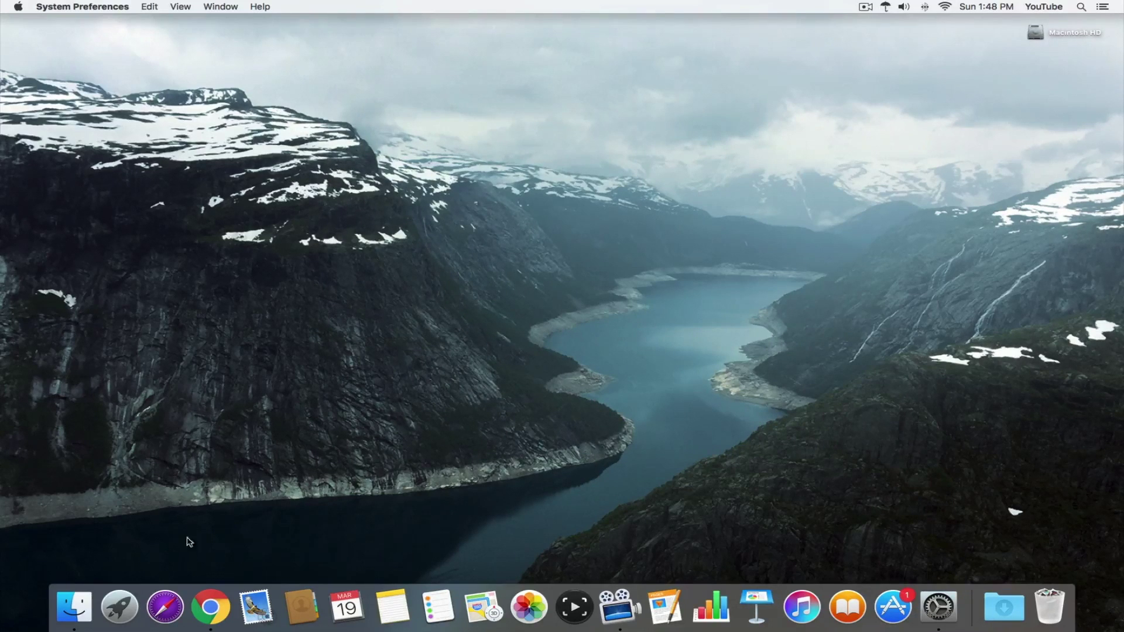
- Bring up Chrome and switch to the Objective-See OverSight product page
left_click(211, 604)
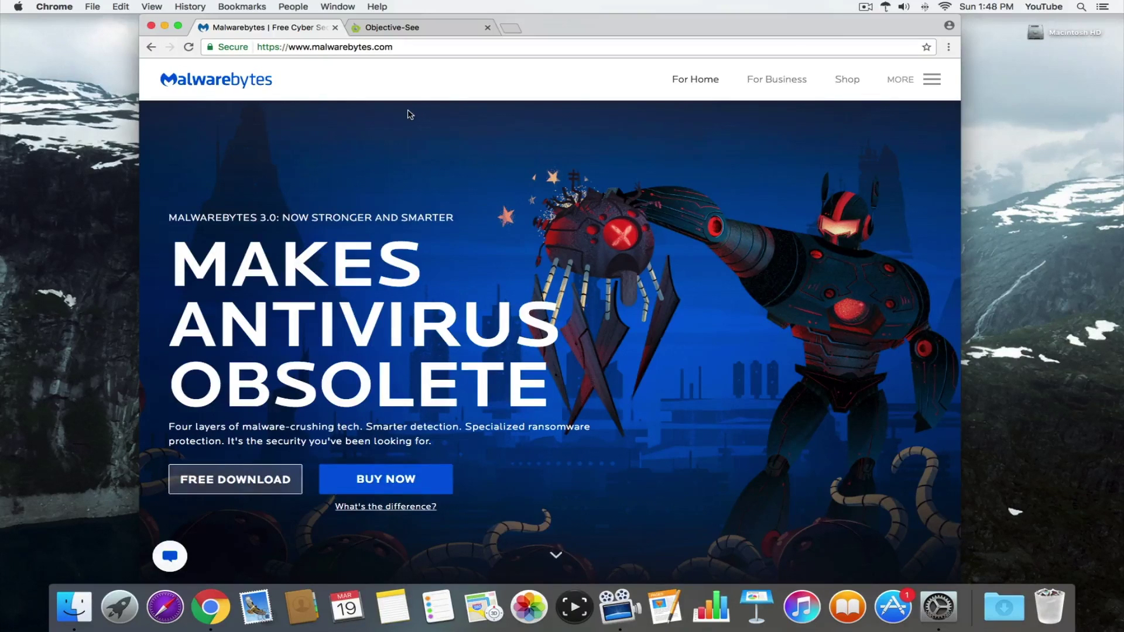
left_click(386, 30)
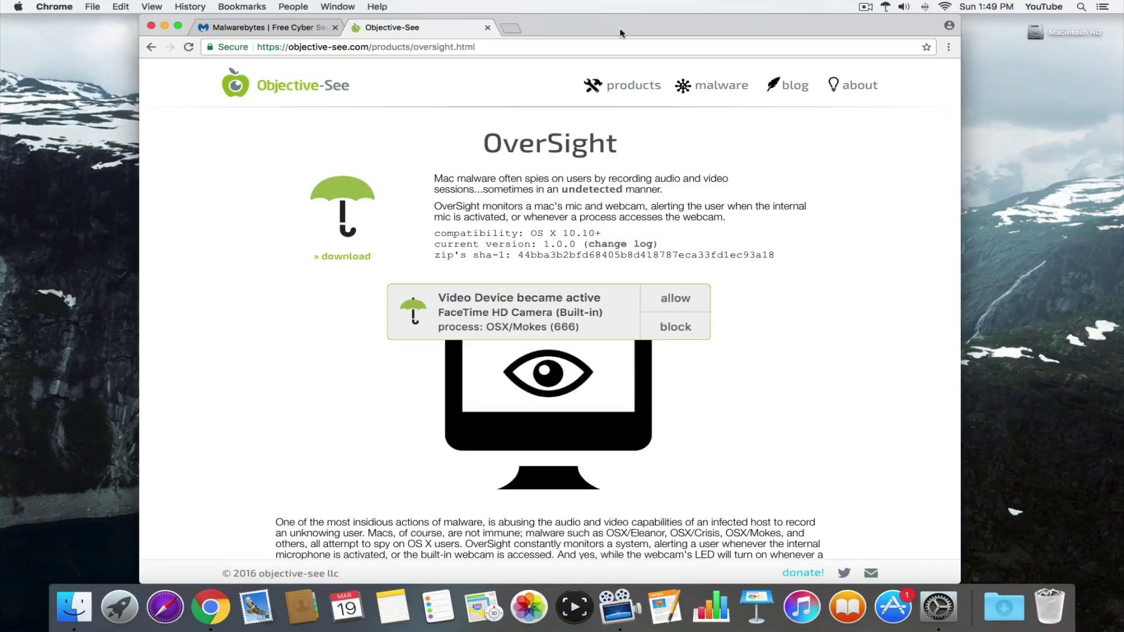
- Close Chrome and check OverSight's menu-bar status showing microphone and camera inactive
left_click(152, 25)
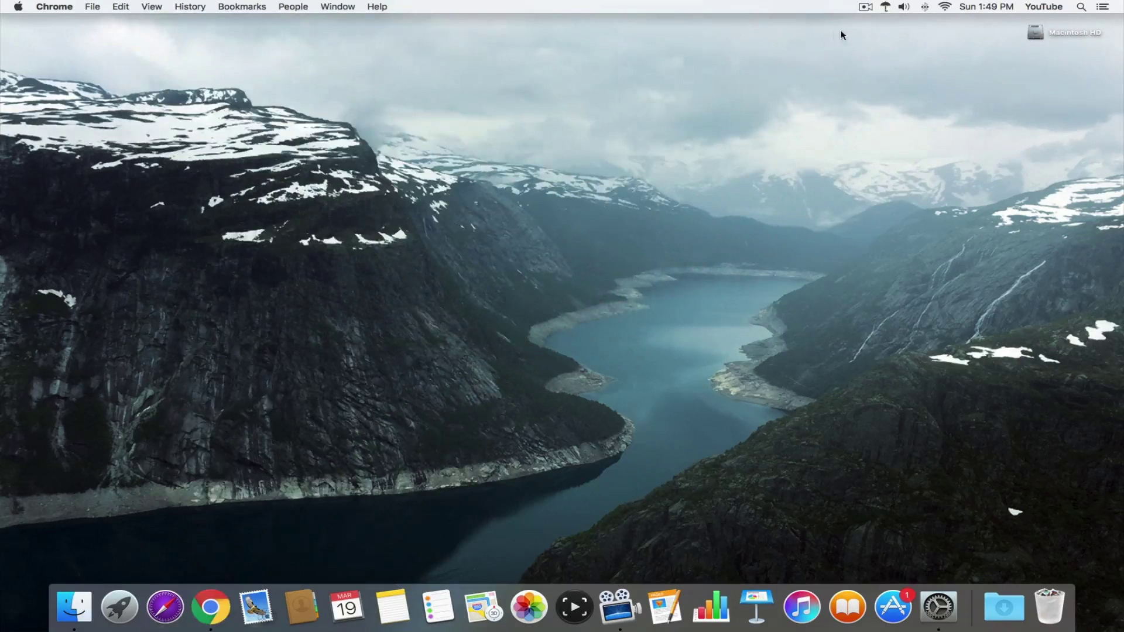
left_click(886, 7)
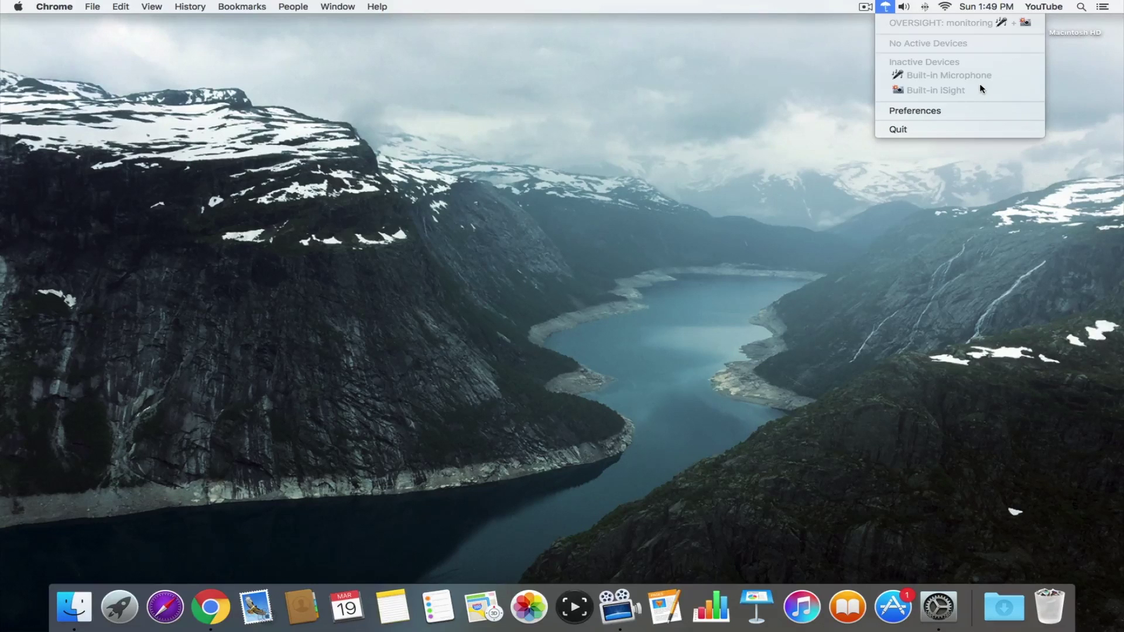
left_click(824, 244)
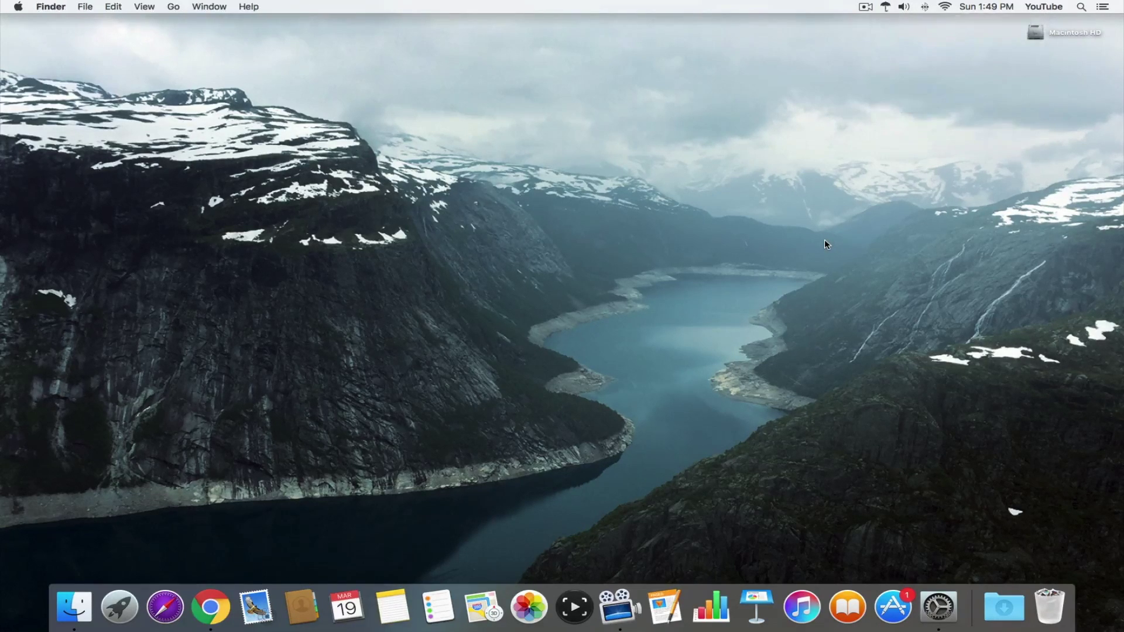
- Launch QuickTime Player through Spotlight by searching 'quicktime'
key("super+space")
type("quicktime")
key("Return")
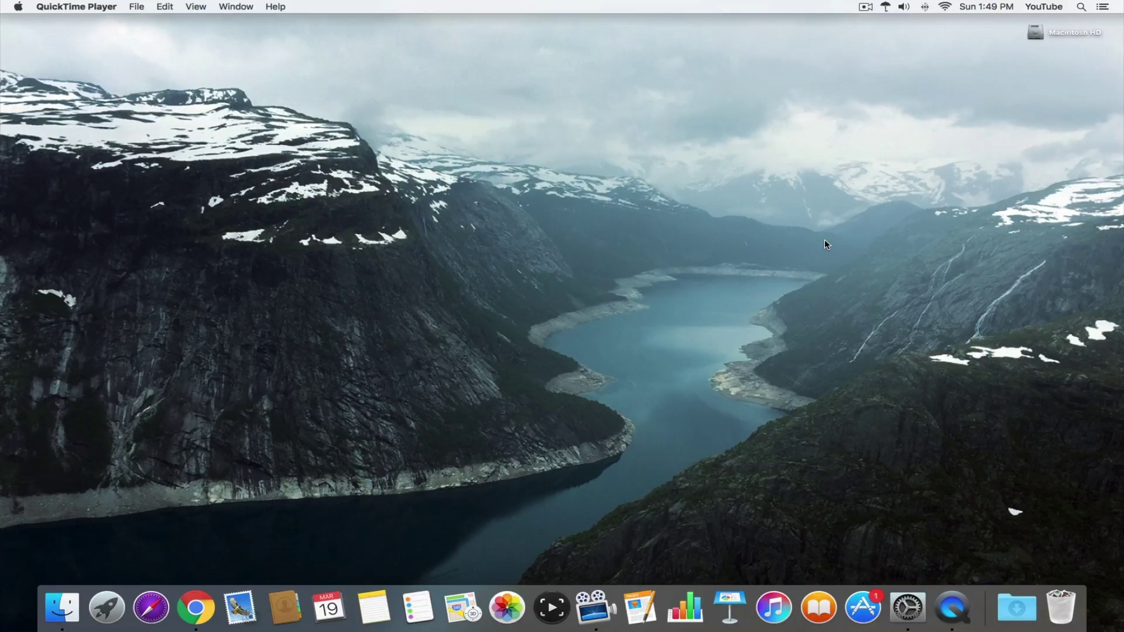
- Create a new QuickTime audio recording and move its window toward the screen centre
left_click(136, 6)
left_click(151, 31)
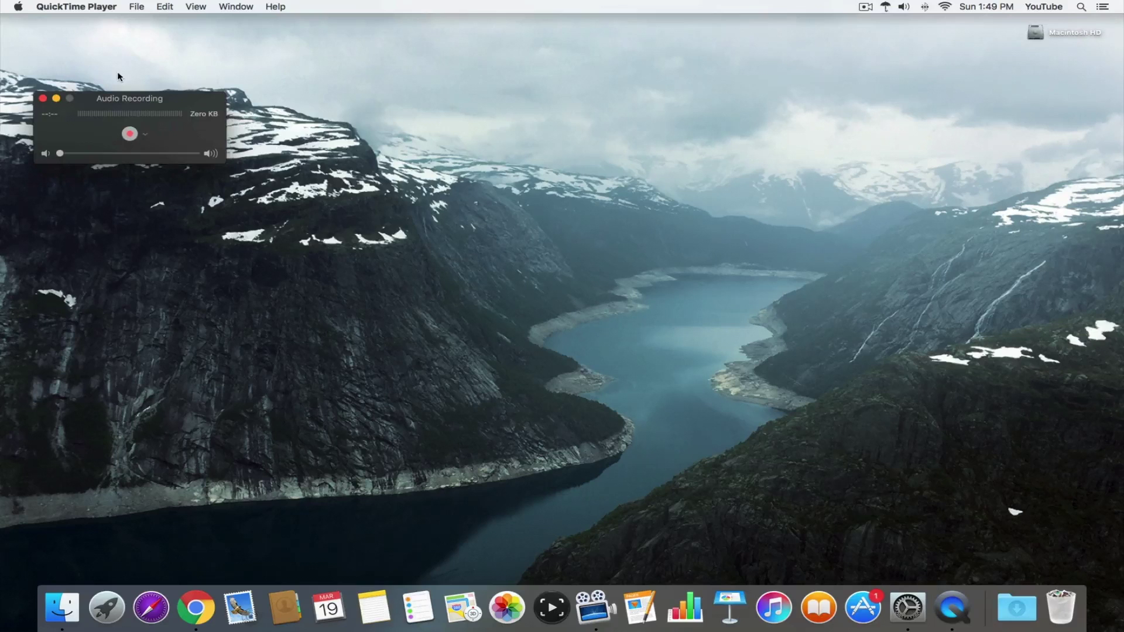
left_click_drag(163, 98, 451, 113)
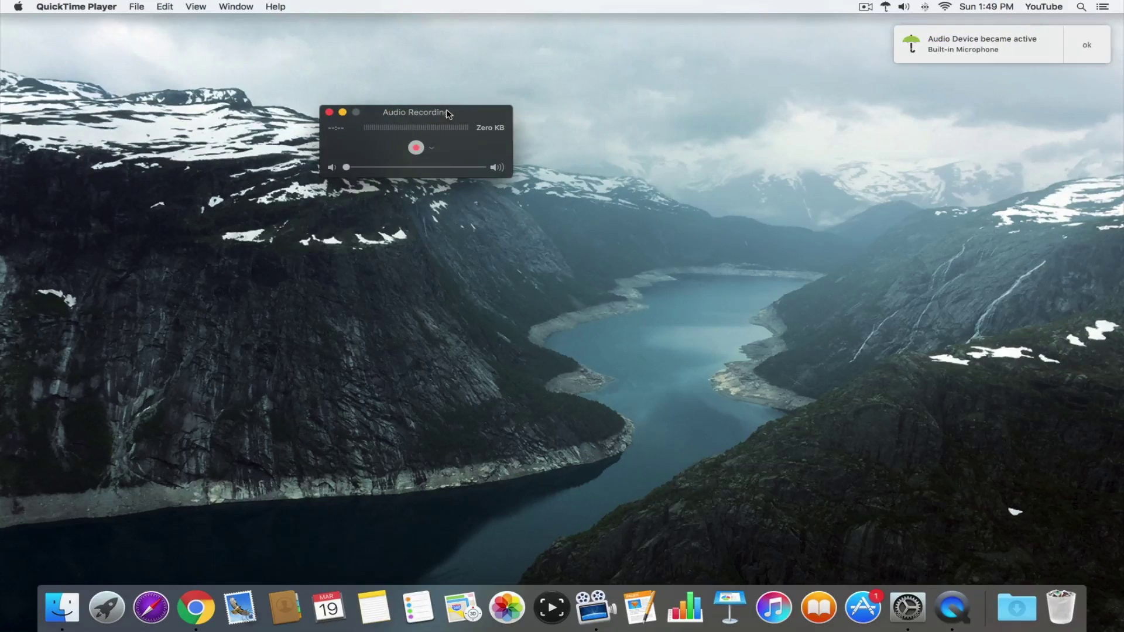
- Check the built-in microphone selection, then confirm OverSight lists the microphone as active
left_click(433, 150)
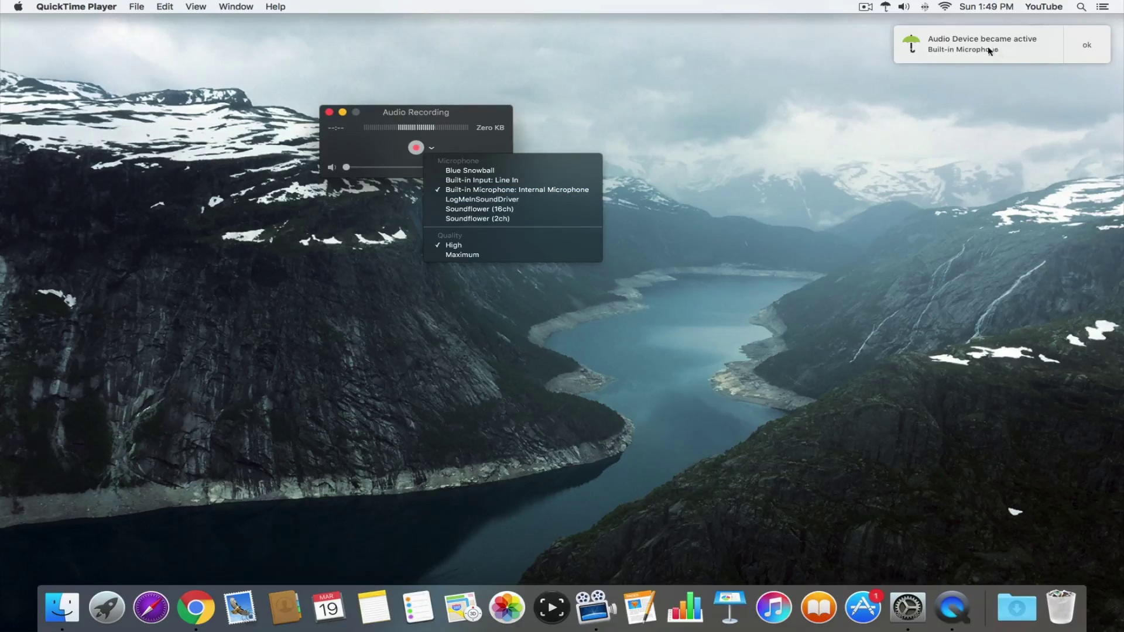
left_click(1087, 44)
left_click(887, 5)
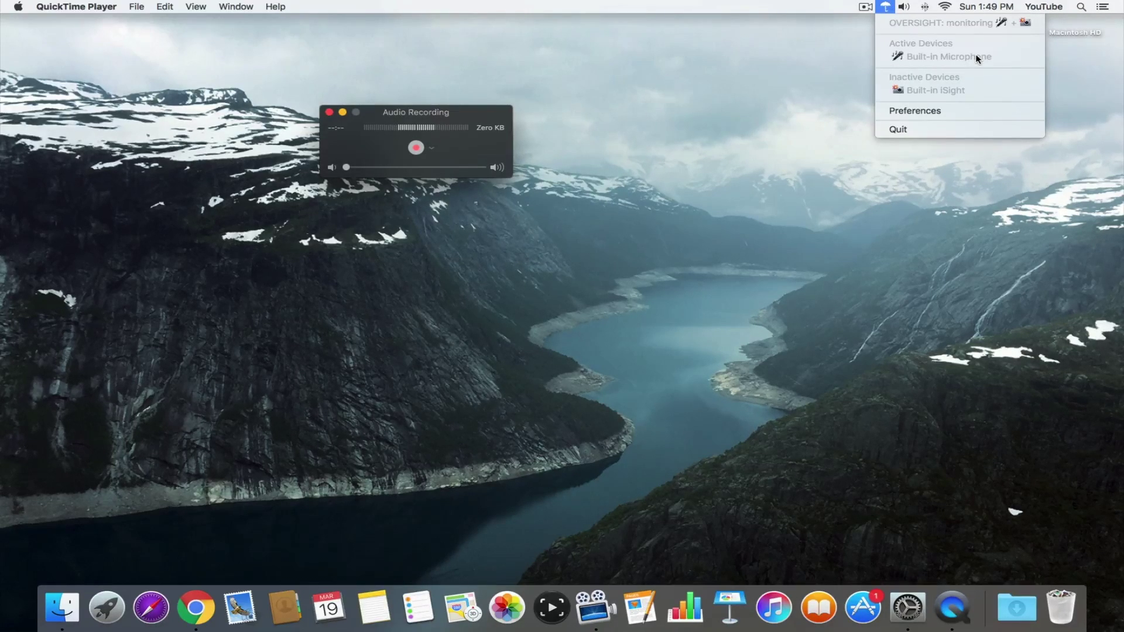
left_click(490, 116)
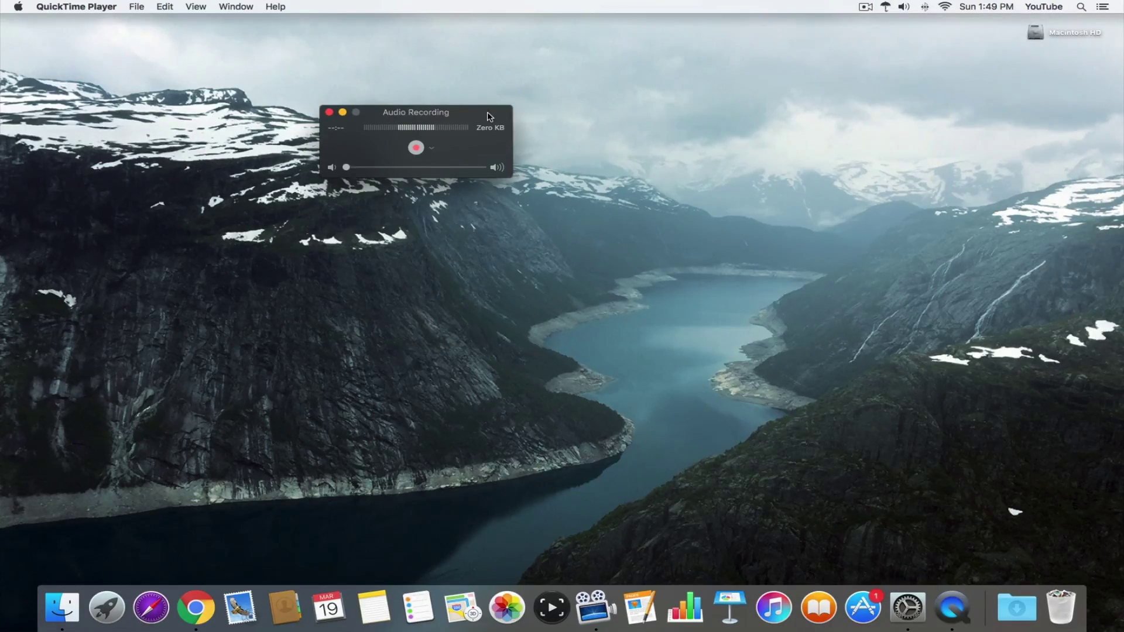